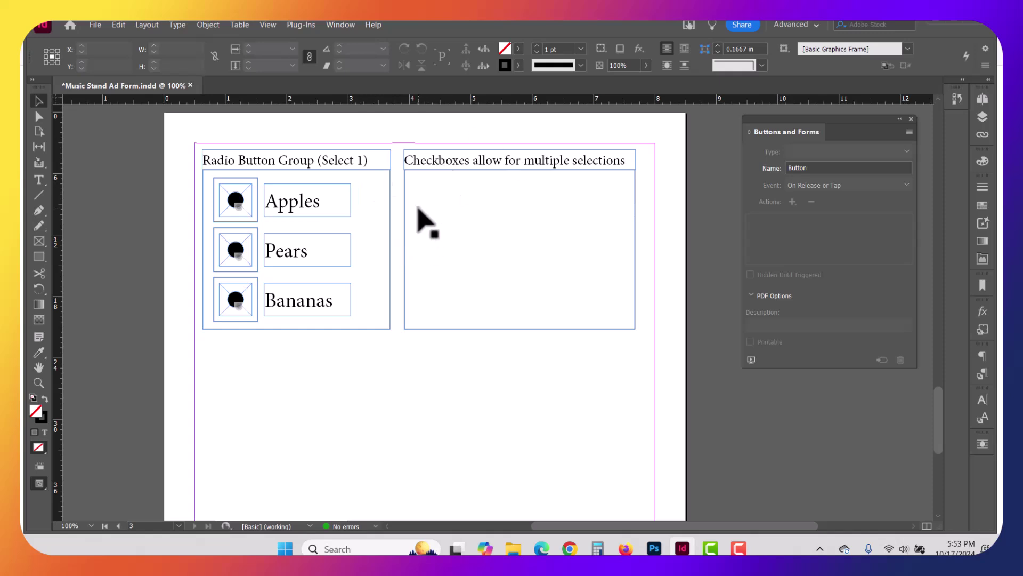
Step: Switch to the Advanced workspace and shift the Buttons and Forms panel slightly right
click(349, 25)
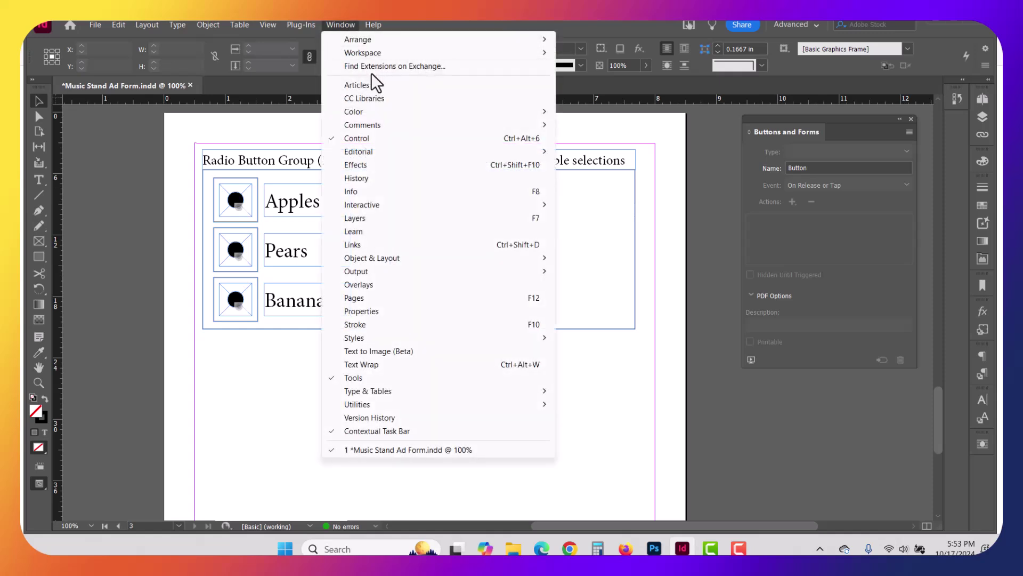
mouse_move(375, 53)
click(586, 54)
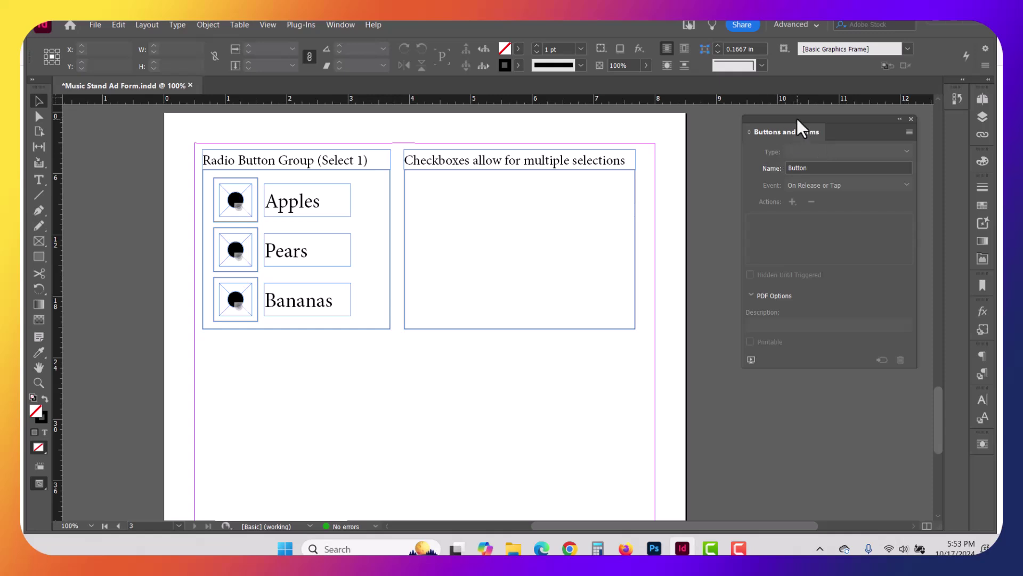
drag(798, 119, 805, 118)
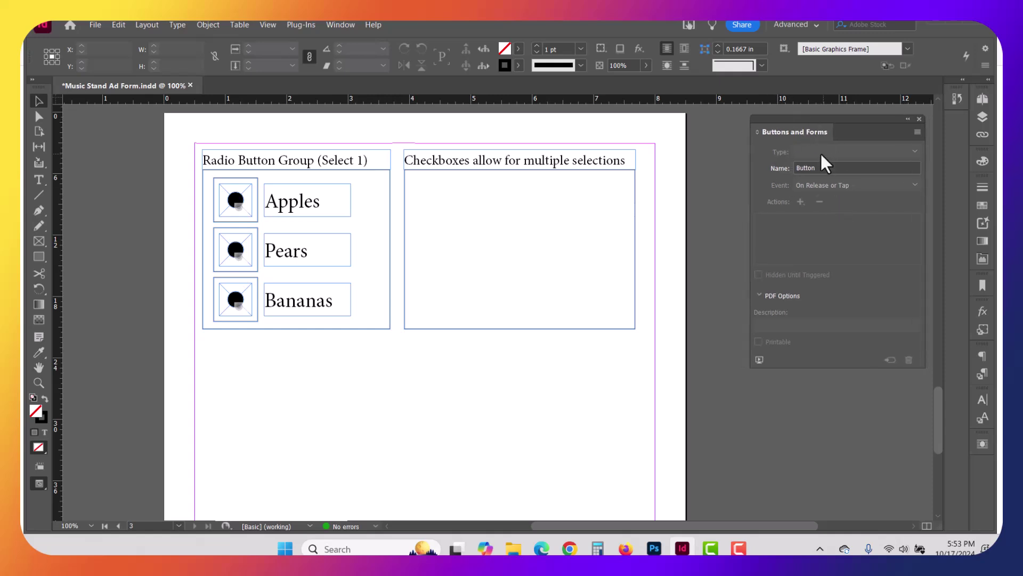
click(341, 24)
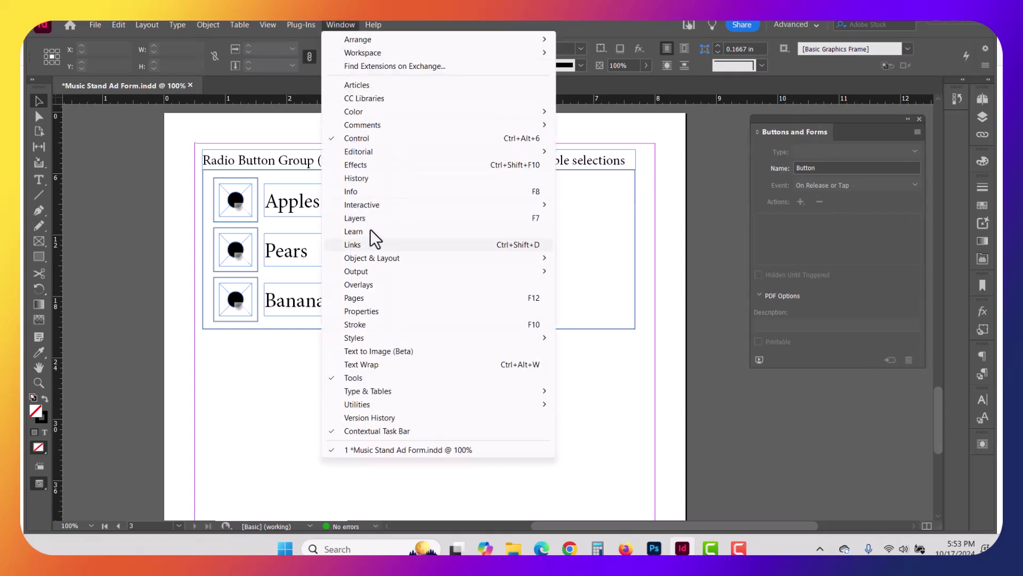
mouse_move(367, 205)
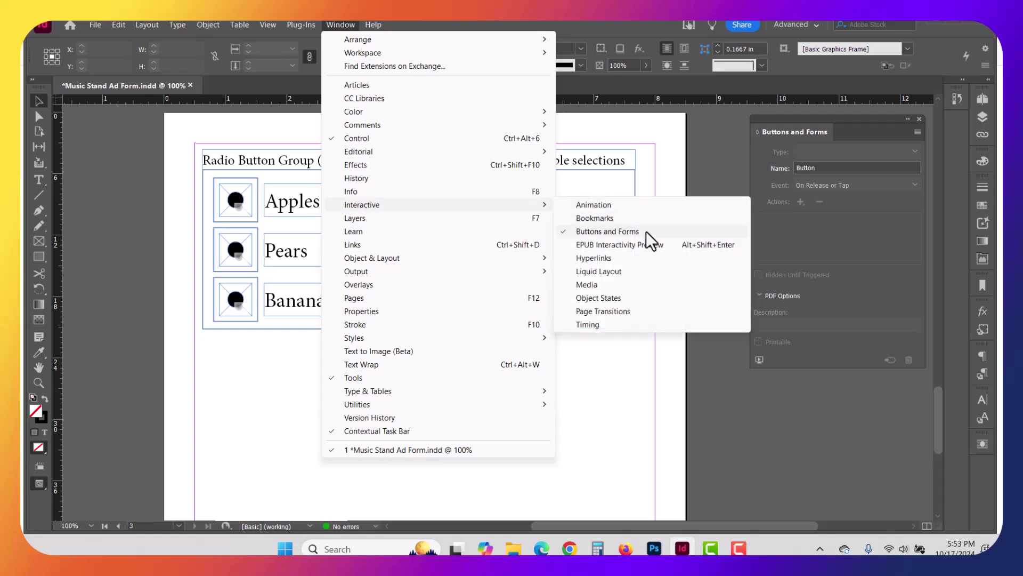
click(673, 368)
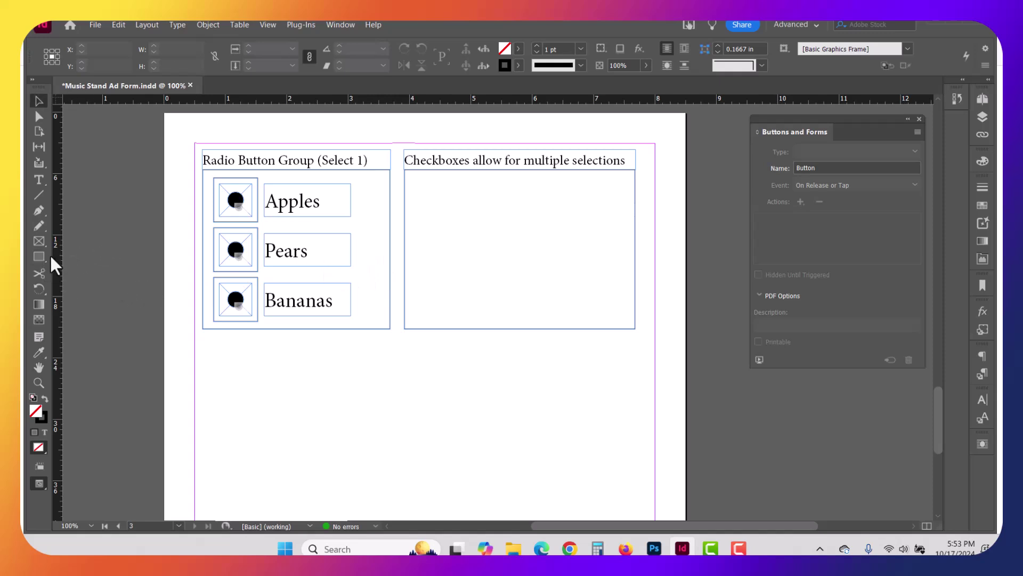
Step: Paste copies of the Apples radio button frame into the checkbox box and draw a frame inside the top square
drag(214, 207, 211, 214)
double_click(214, 218)
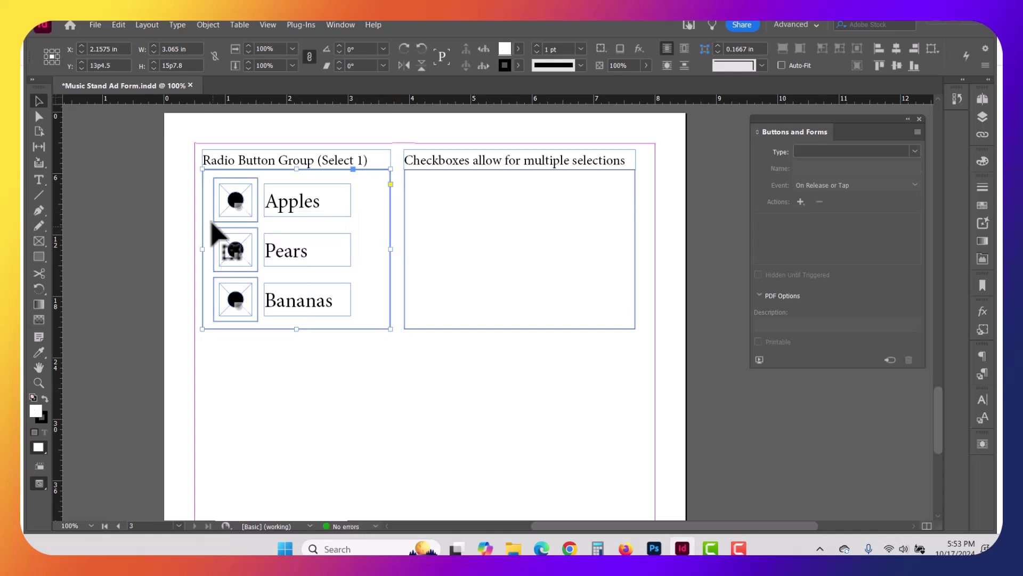
key(ctrl+v)
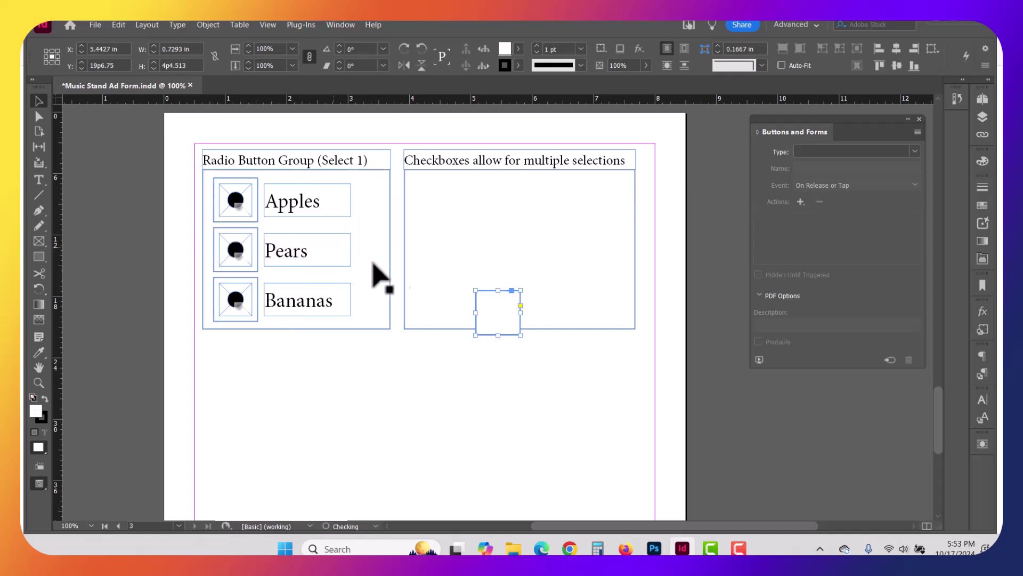
drag(491, 293, 435, 250)
drag(436, 251, 432, 296)
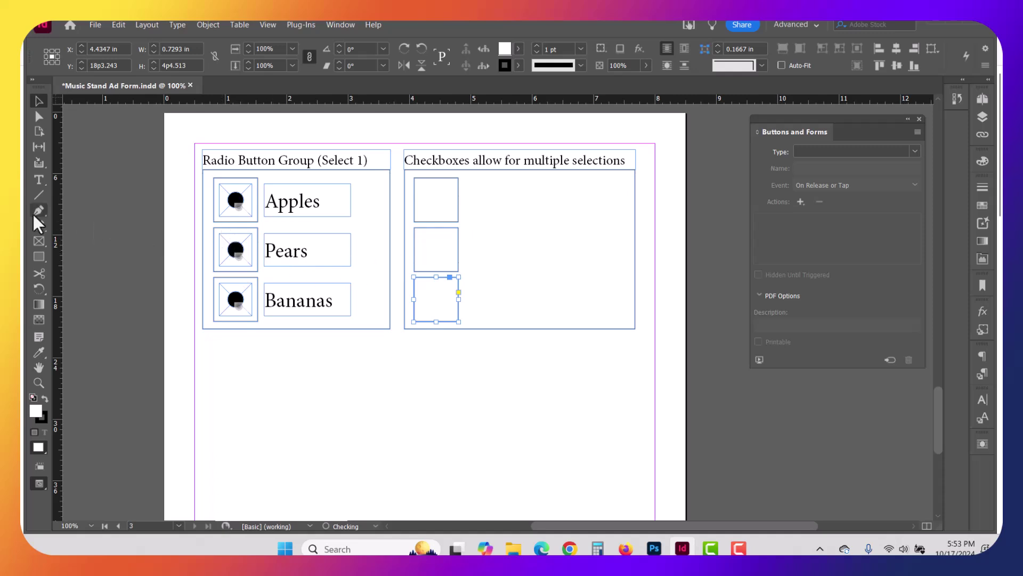
click(39, 241)
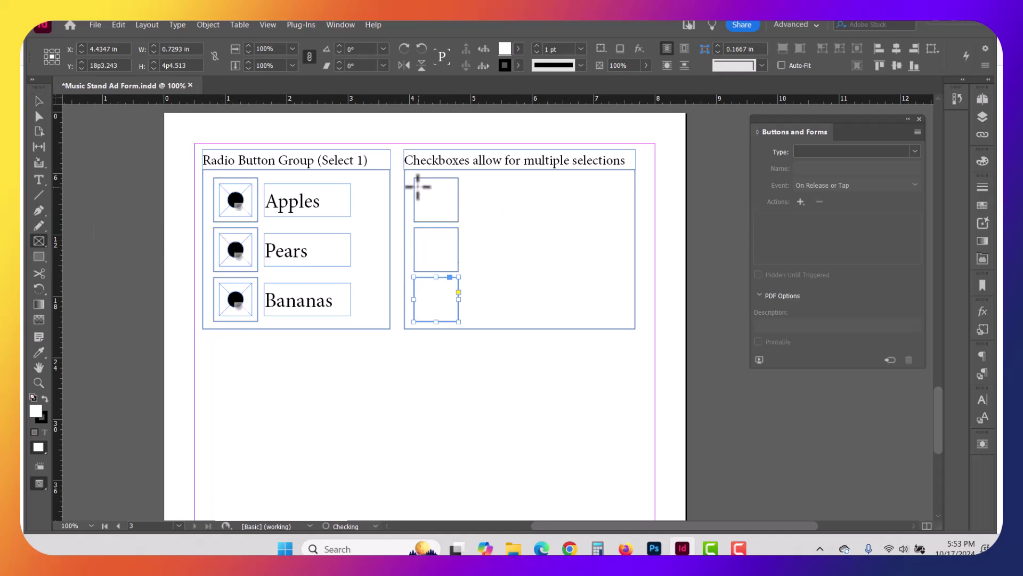
drag(419, 184, 452, 217)
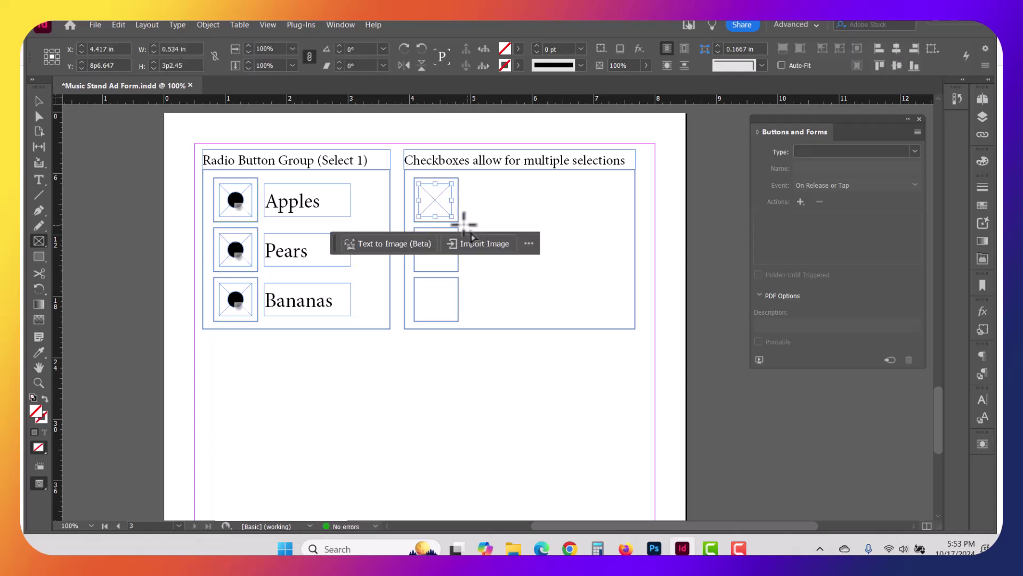
Step: Nudge the checkbox container into position and lock it with Object > Lock
key(v)
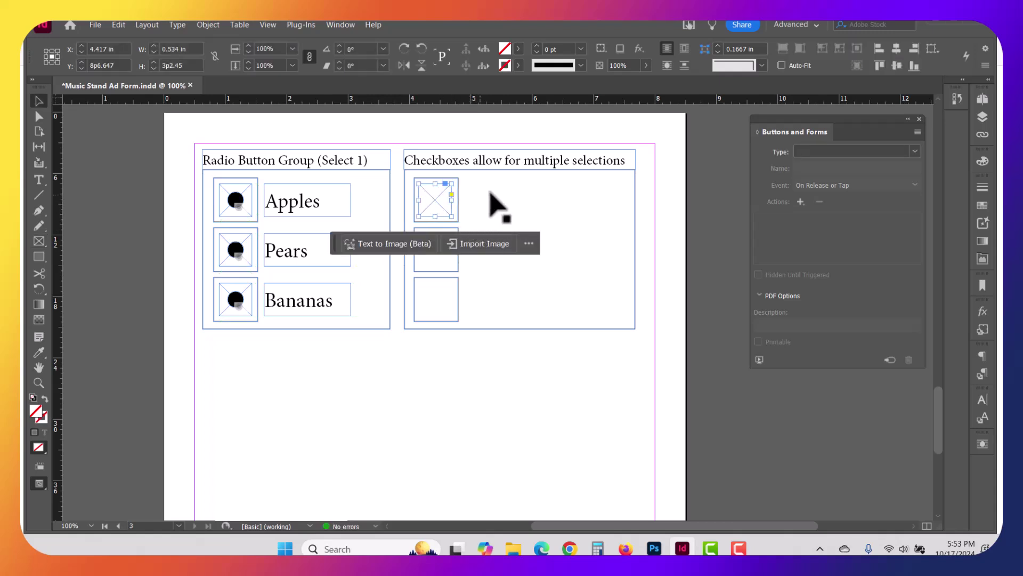
click(455, 205)
drag(455, 205, 480, 212)
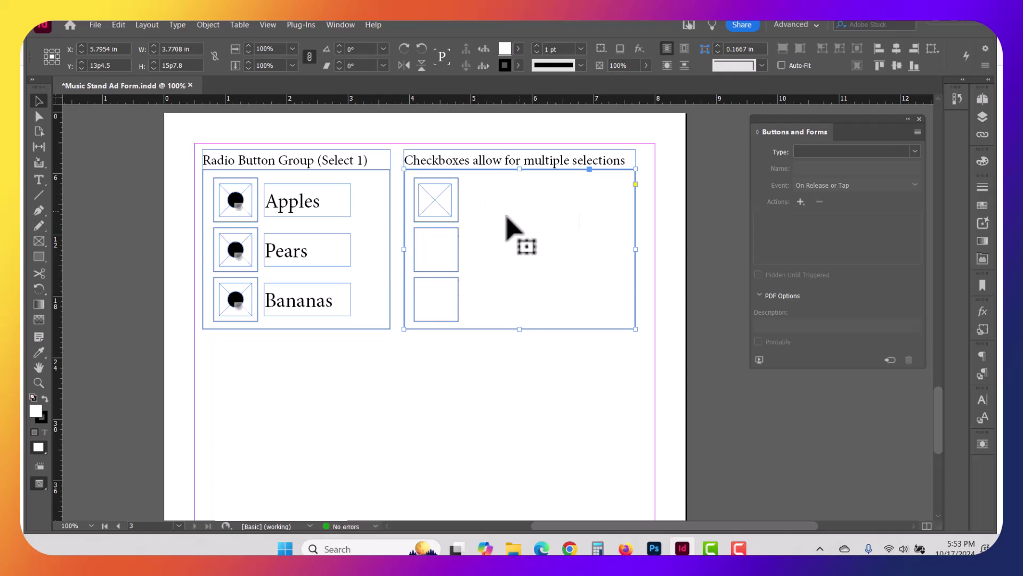
click(202, 24)
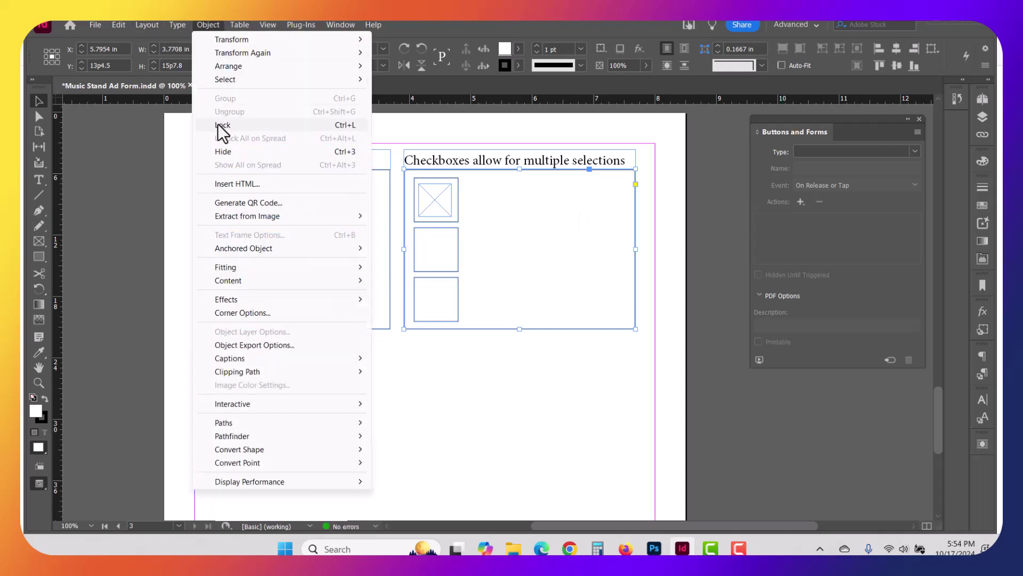
click(223, 126)
Step: Centre the new frame horizontally in the top square and select its inner frame
click(431, 218)
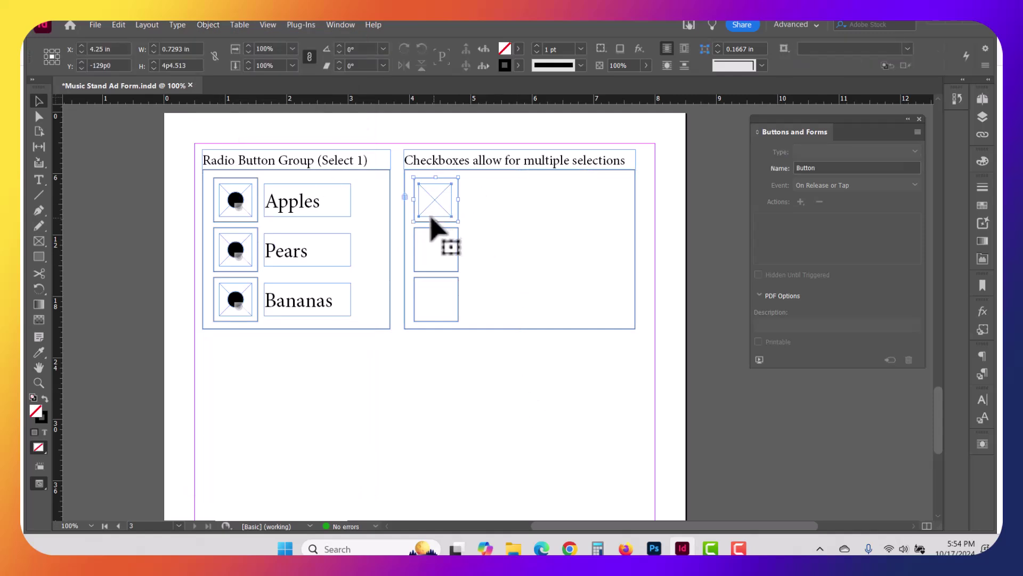
click(896, 49)
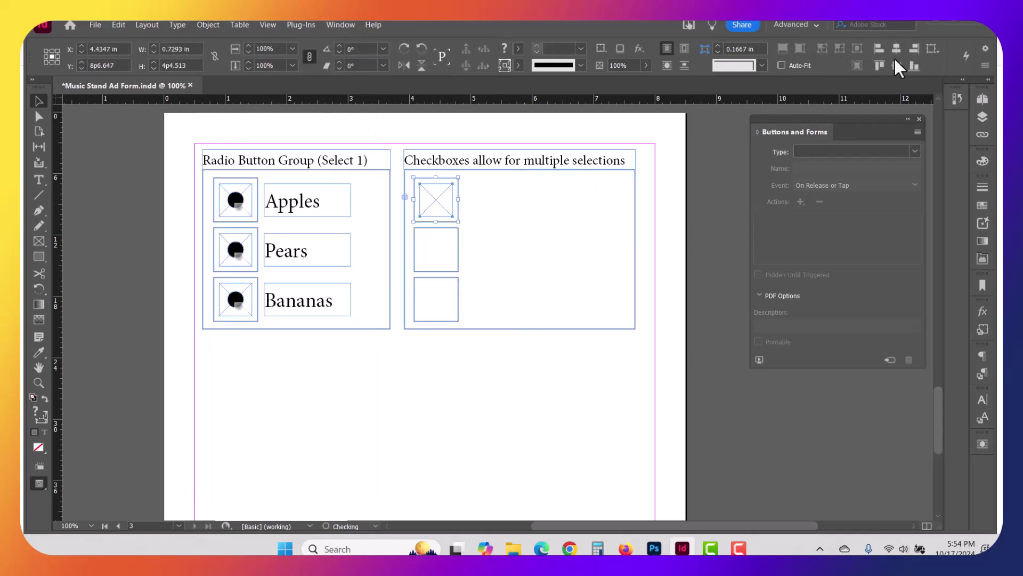
click(426, 246)
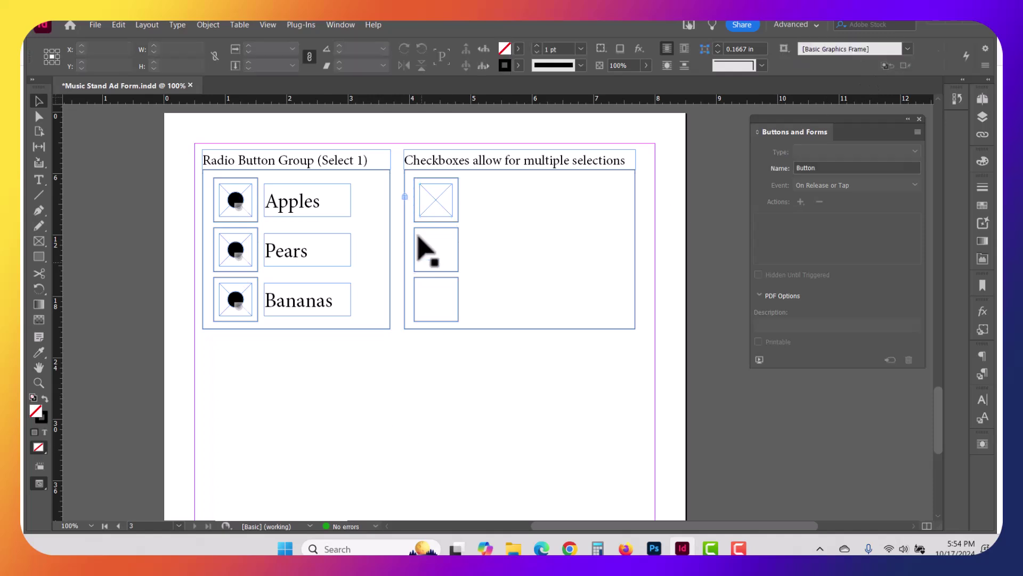
double_click(443, 209)
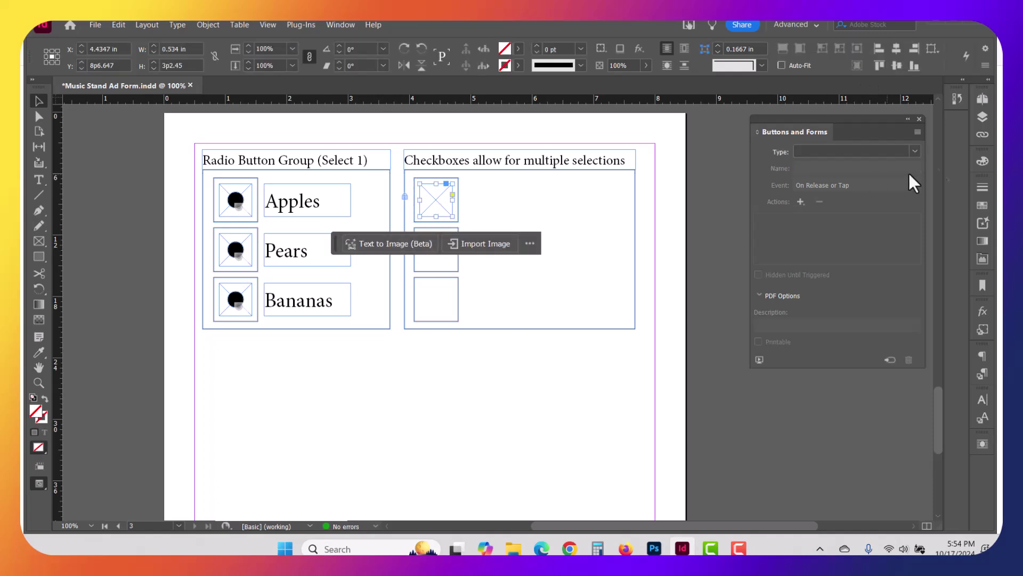
Step: Make the top frame a Check Box, show its [Normal Off] state, and name it 'Check Box apple'
click(916, 149)
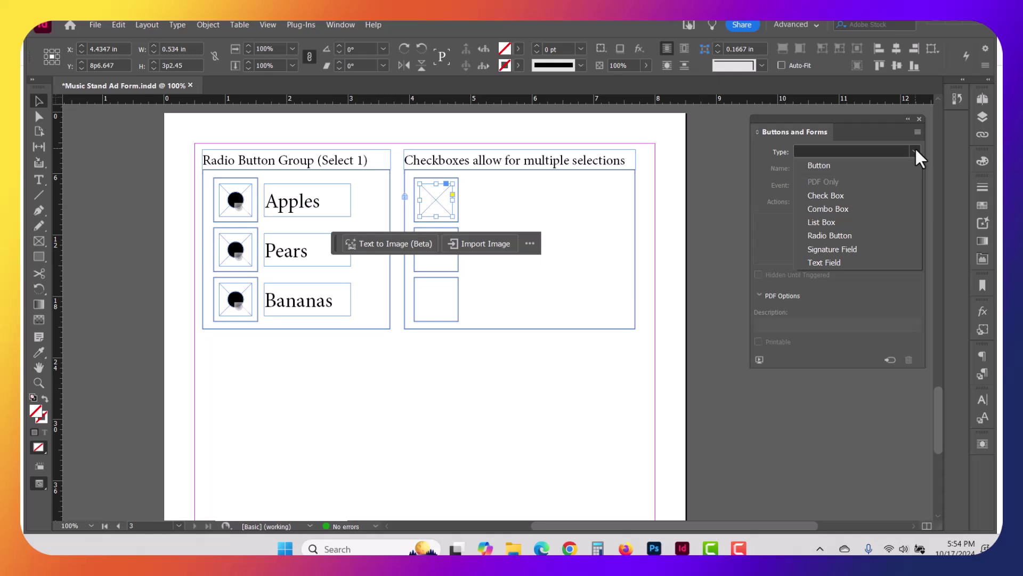
click(874, 195)
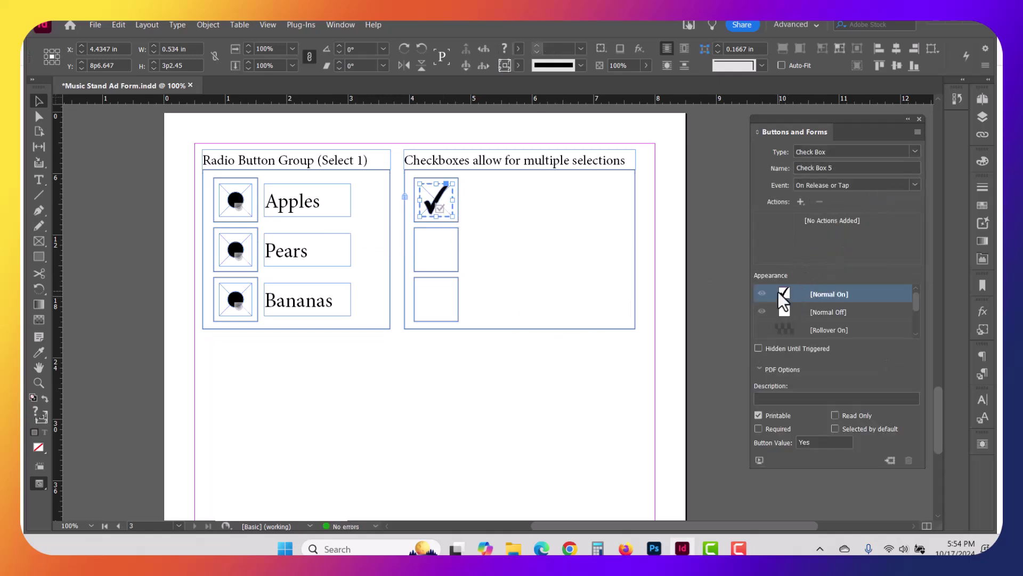
click(781, 312)
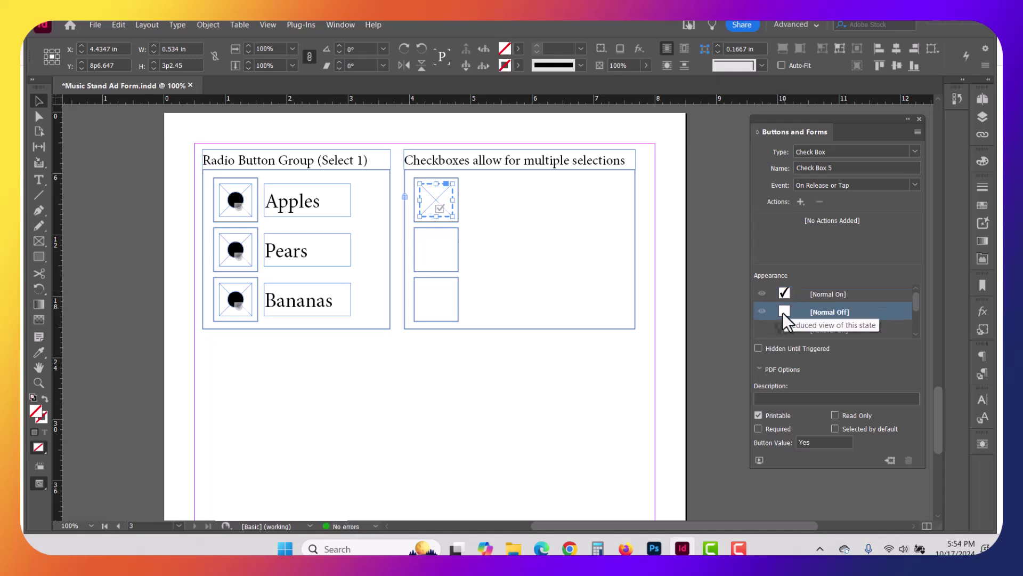
click(841, 168)
drag(839, 168, 827, 168)
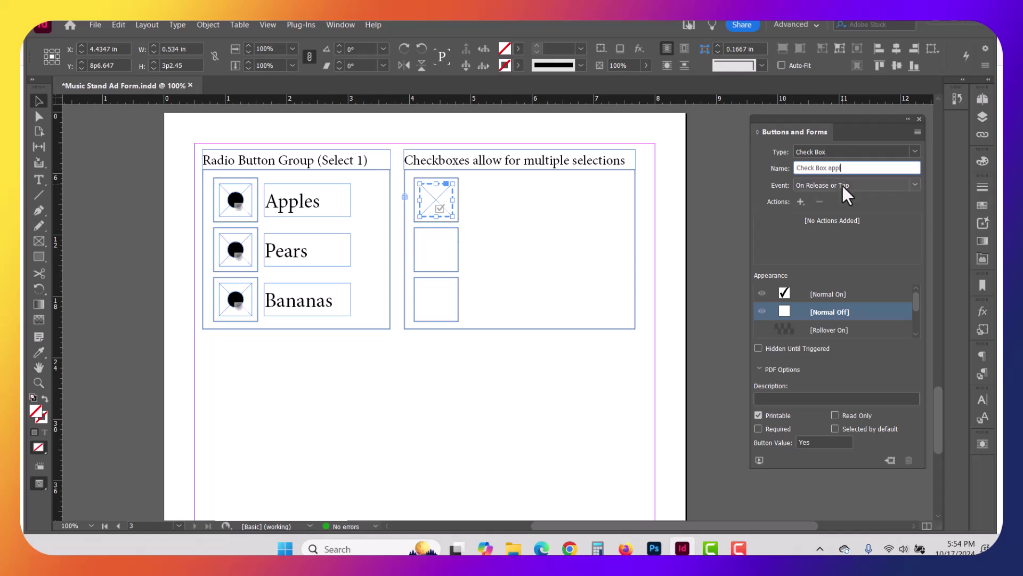
key(Return)
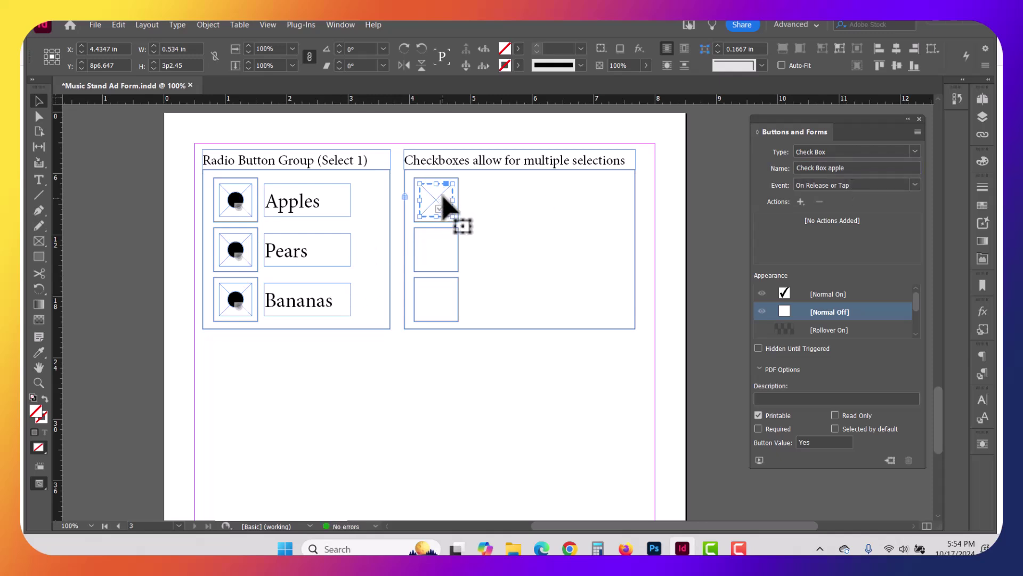
Step: Copy the apple check box into the second square and rename it 'Check Box pears'
drag(436, 214, 447, 261)
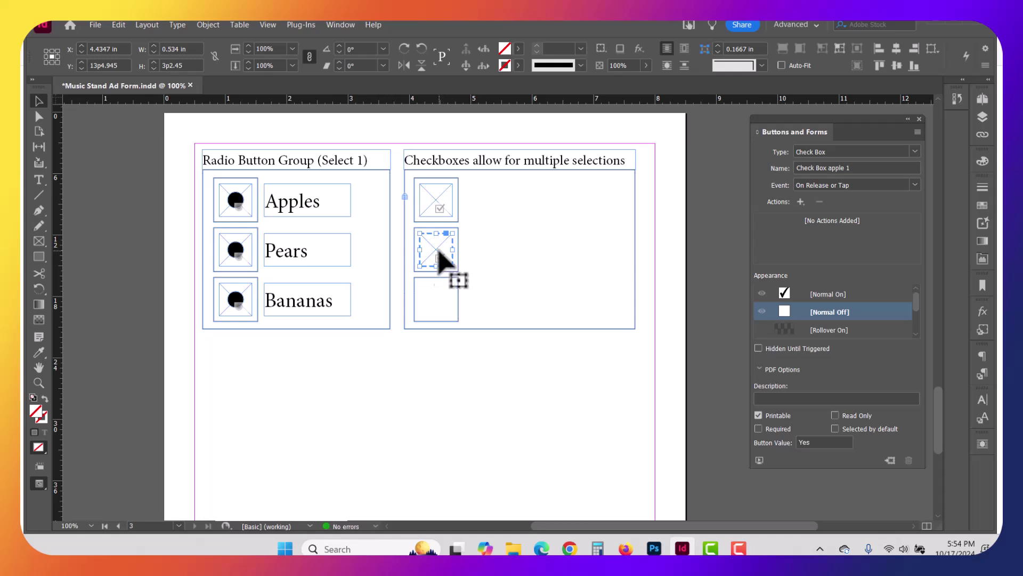
click(427, 384)
click(434, 256)
double_click(845, 168)
drag(844, 168, 829, 167)
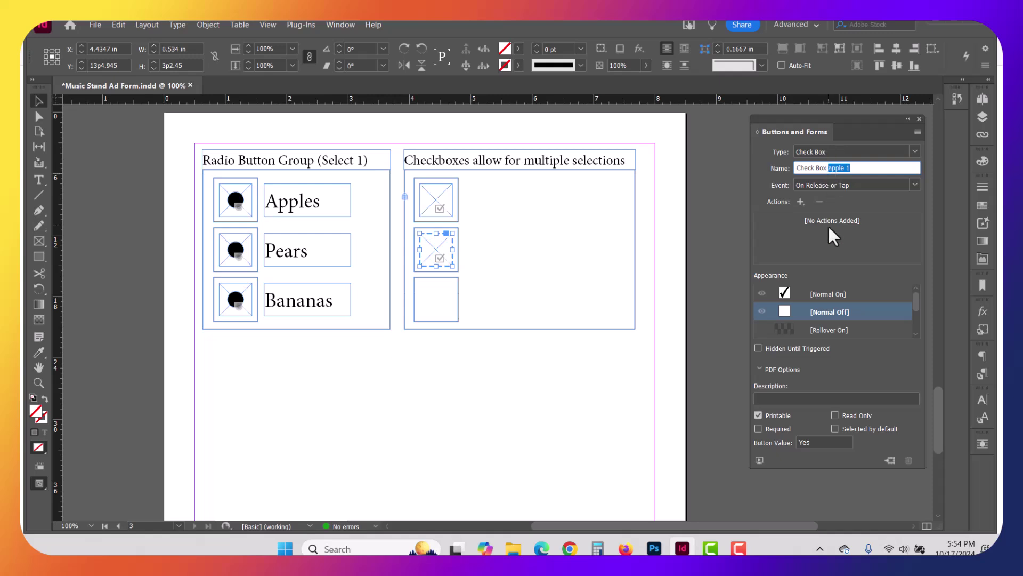
text(pears)
click(521, 359)
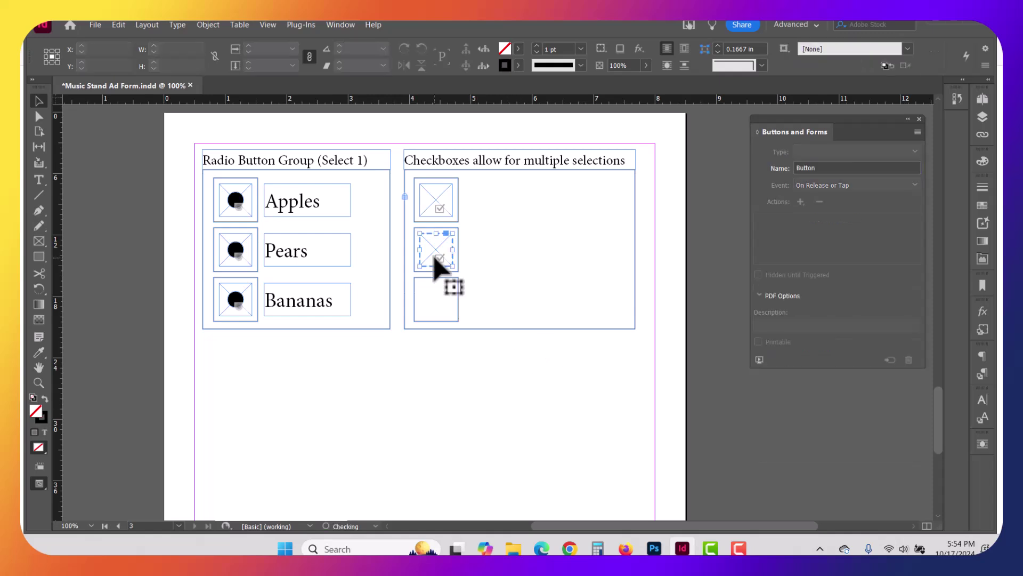
Step: Copy the pears check box into the third square and rename it 'Check Box bananas'
drag(433, 267, 436, 293)
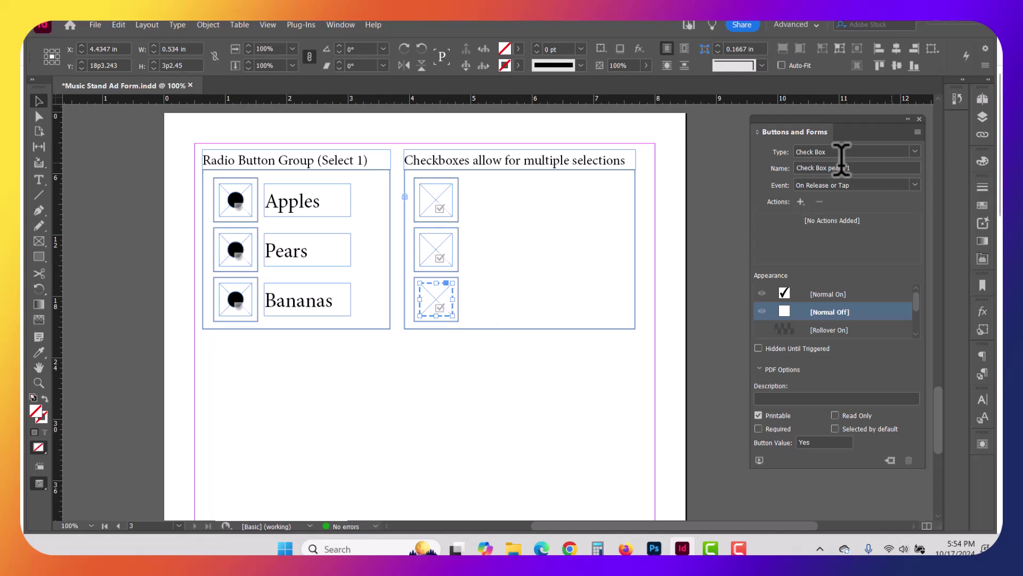
click(856, 168)
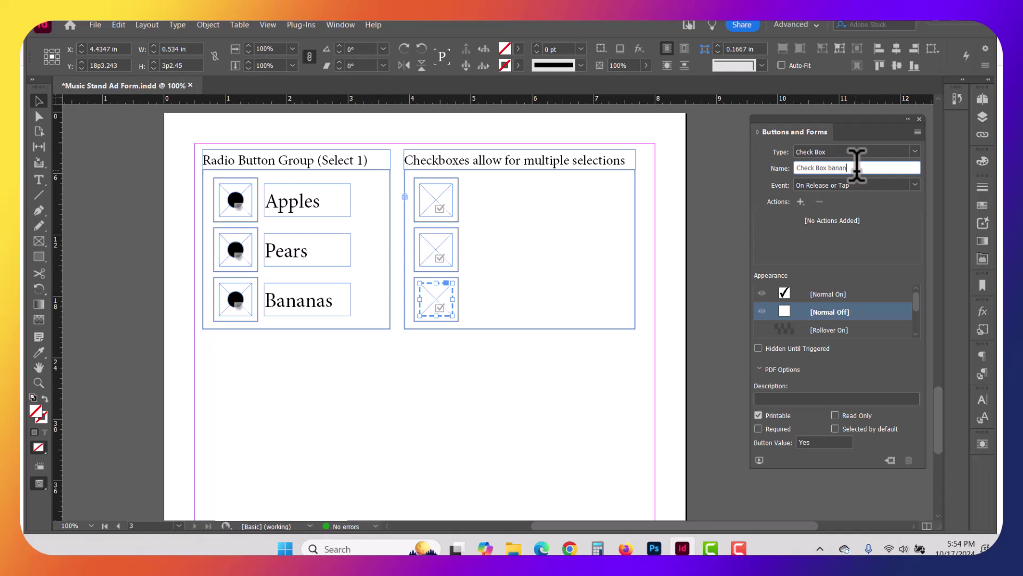
click(590, 427)
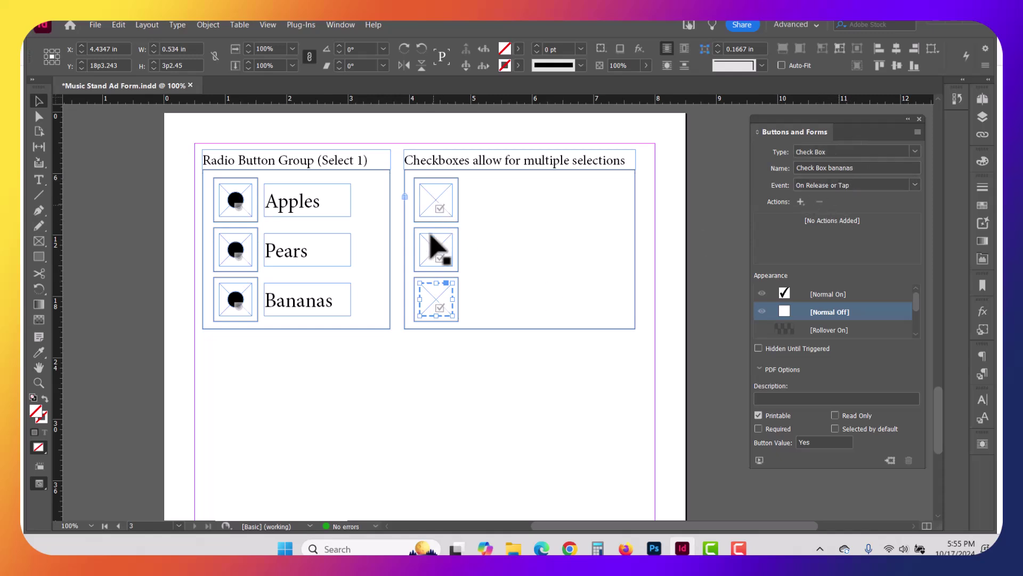
click(230, 257)
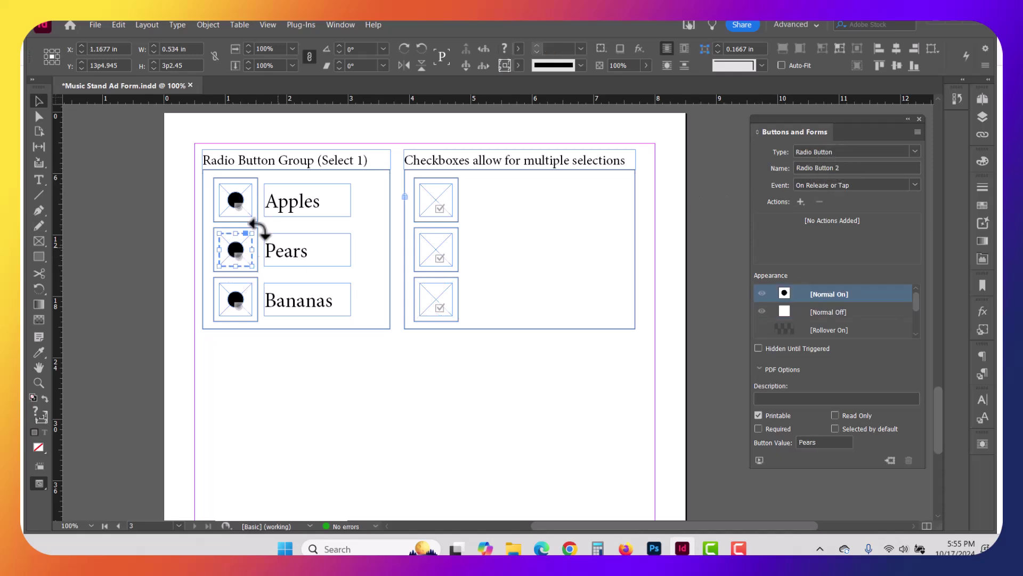
click(240, 211)
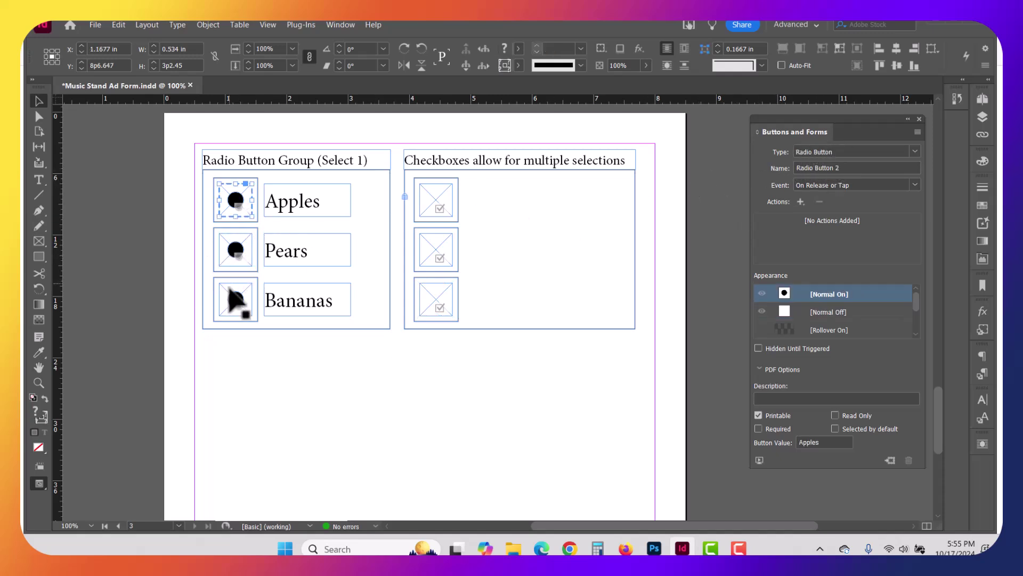
click(232, 298)
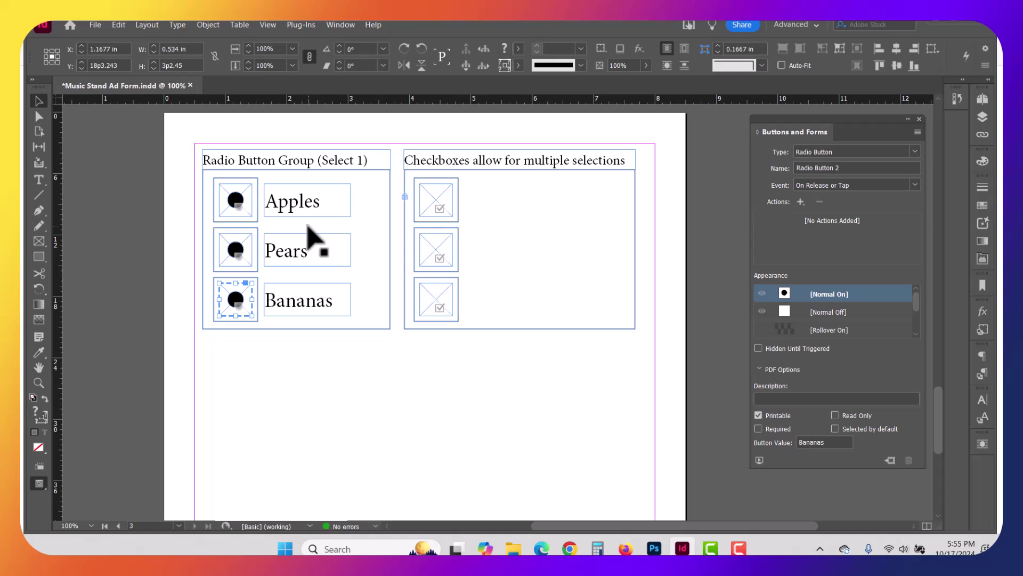
click(381, 392)
click(426, 211)
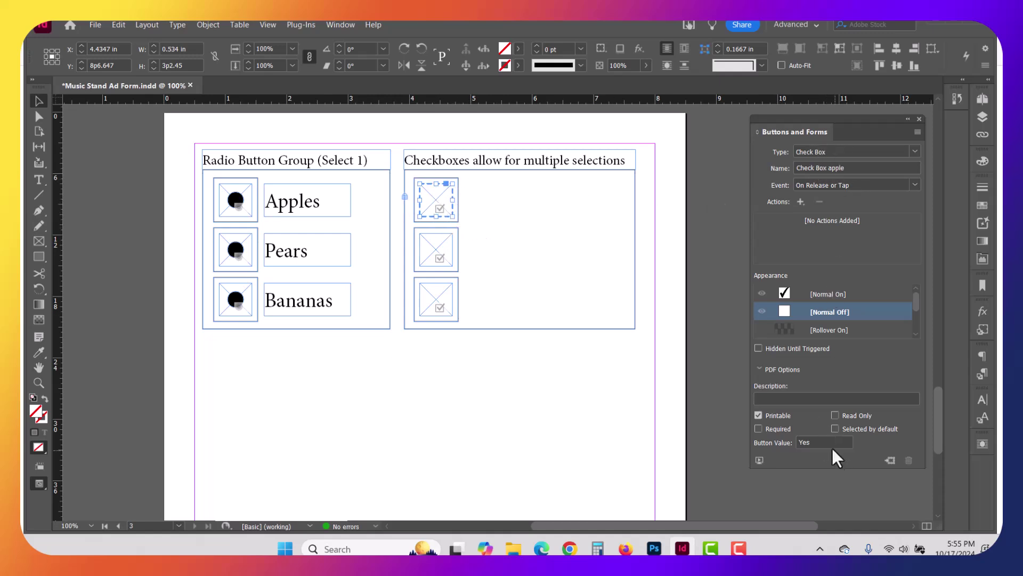
Step: Replace the 'Yes' button values with 'Apple' and 'Pears', then select the bananas value for replacing
drag(832, 444, 782, 442)
text(Apple)
key(Return)
click(439, 250)
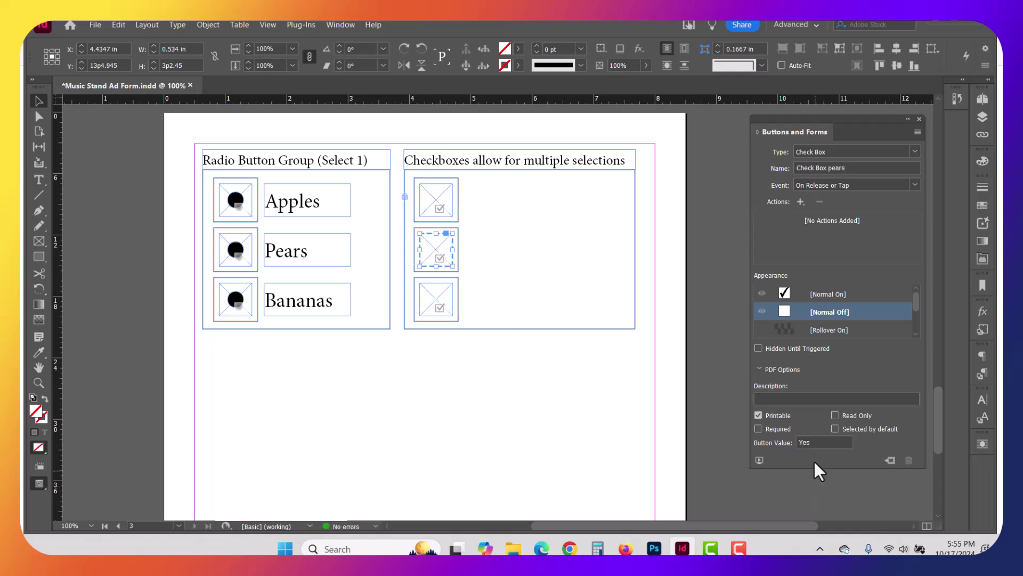
click(798, 442)
text(Pears)
key(Return)
click(436, 302)
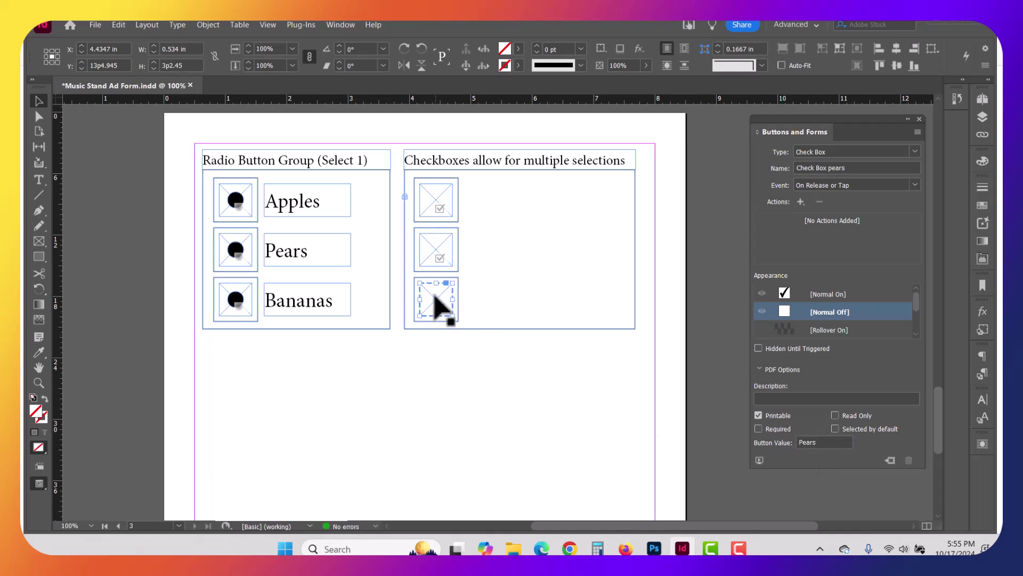
click(811, 442)
Step: Enter 'Bananas' as the third checkbox value and select the three fruit label frames
text(Bananas)
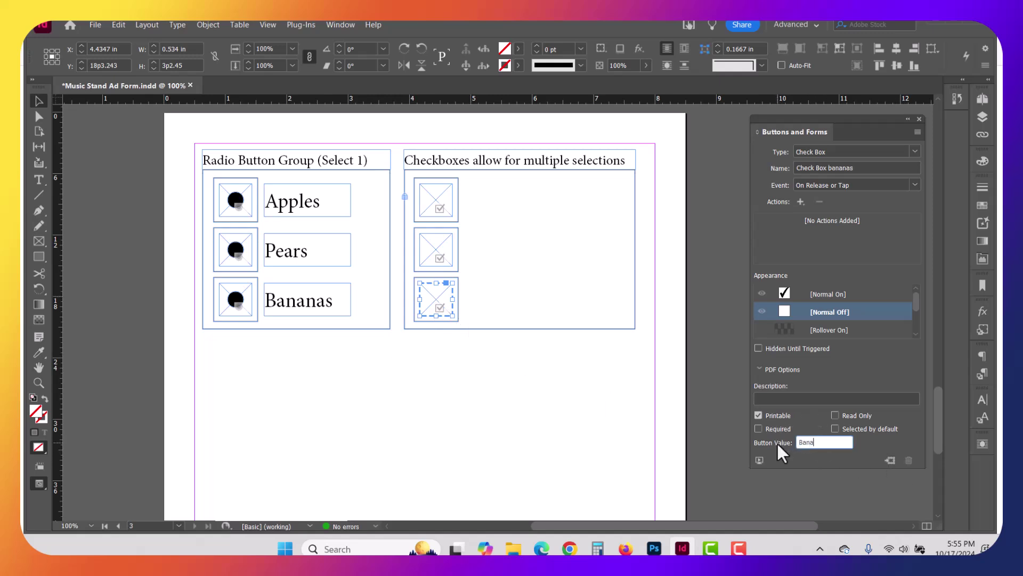
click(313, 369)
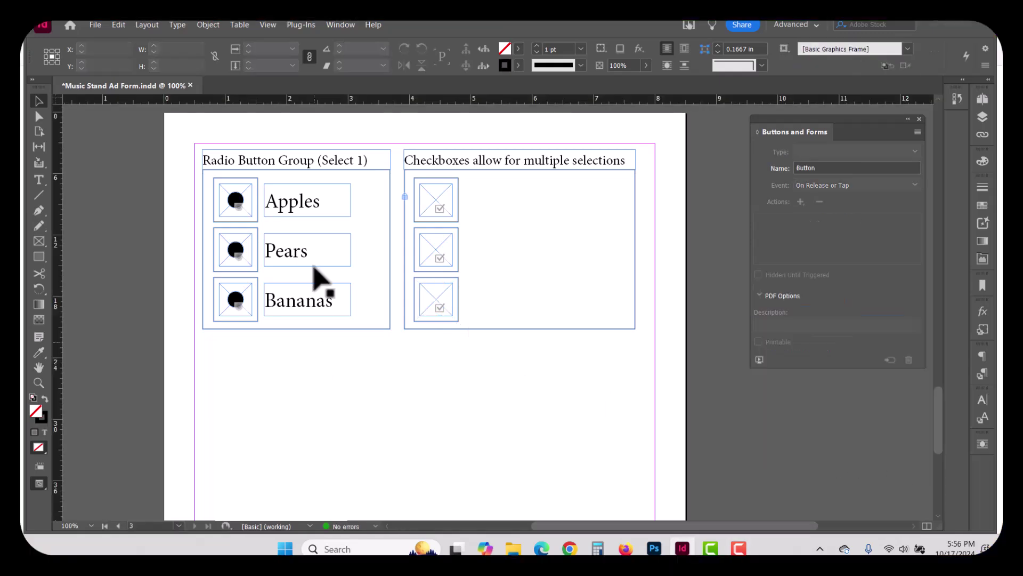
click(308, 209)
click(297, 254)
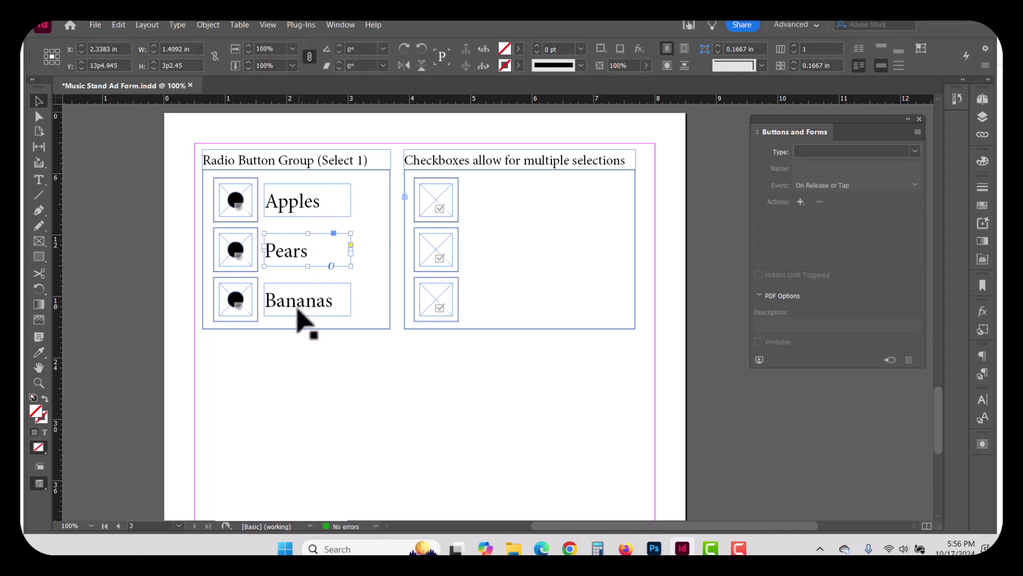
click(297, 310)
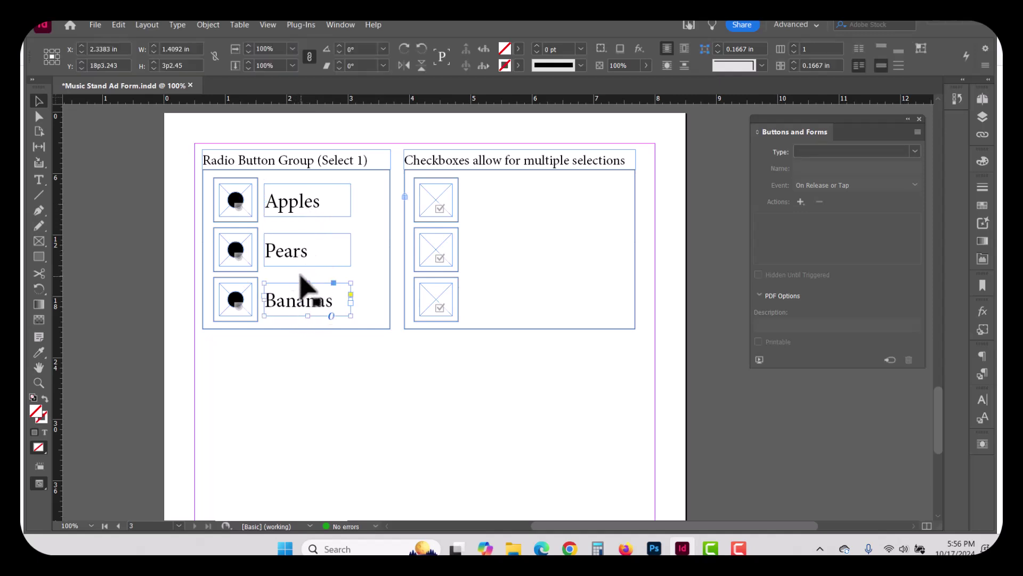
shift+click(301, 245)
shift+click(304, 213)
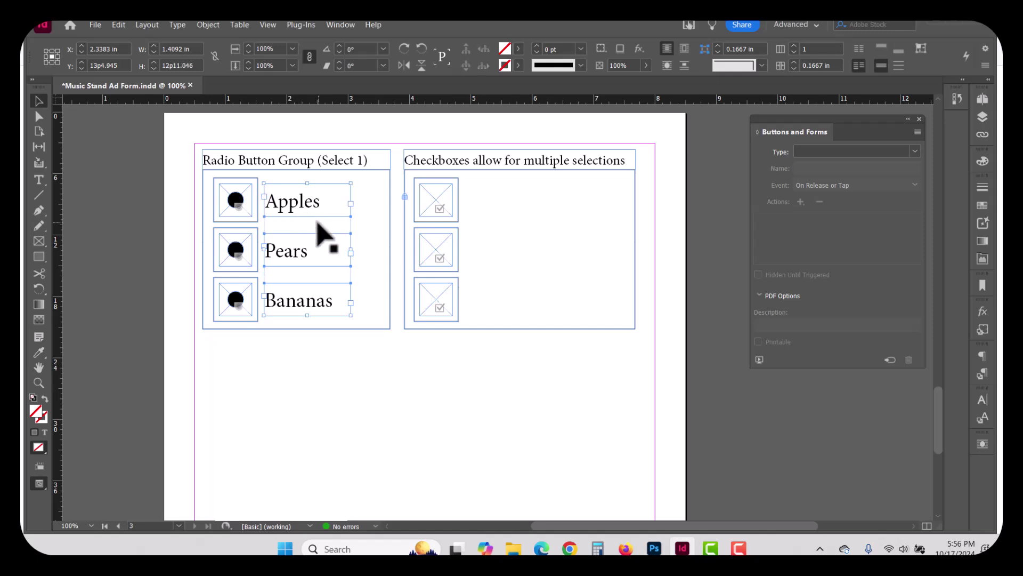
Step: Paste copies of the Apples, Pears and Bananas labels beside the checkboxes
key(ctrl+v)
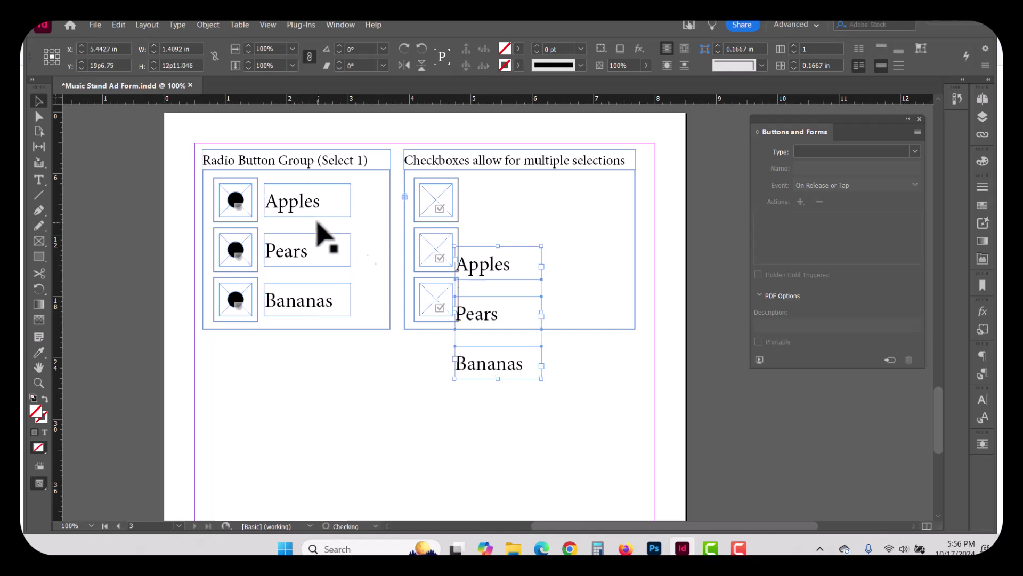
drag(318, 224, 498, 210)
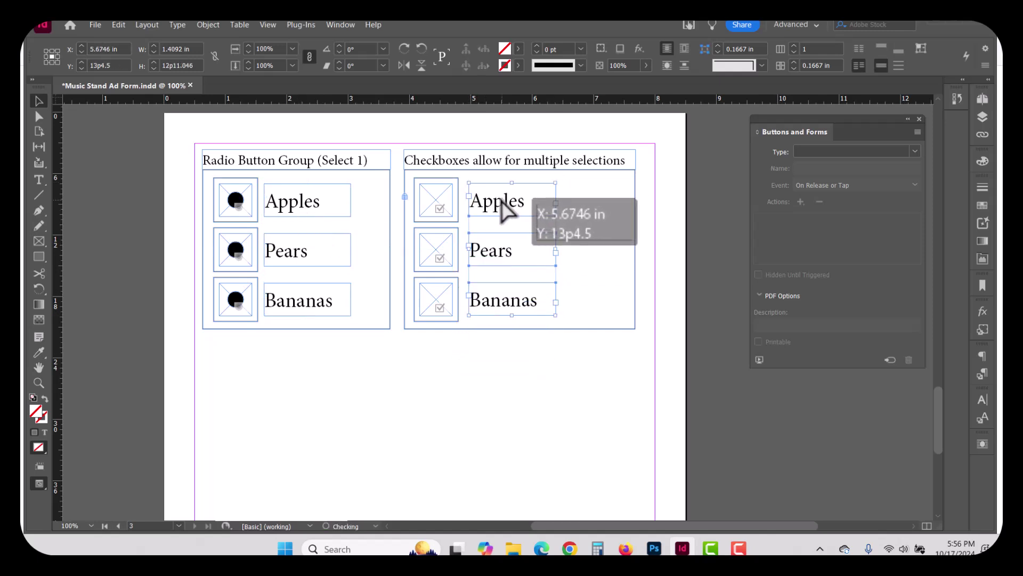
click(467, 395)
click(509, 276)
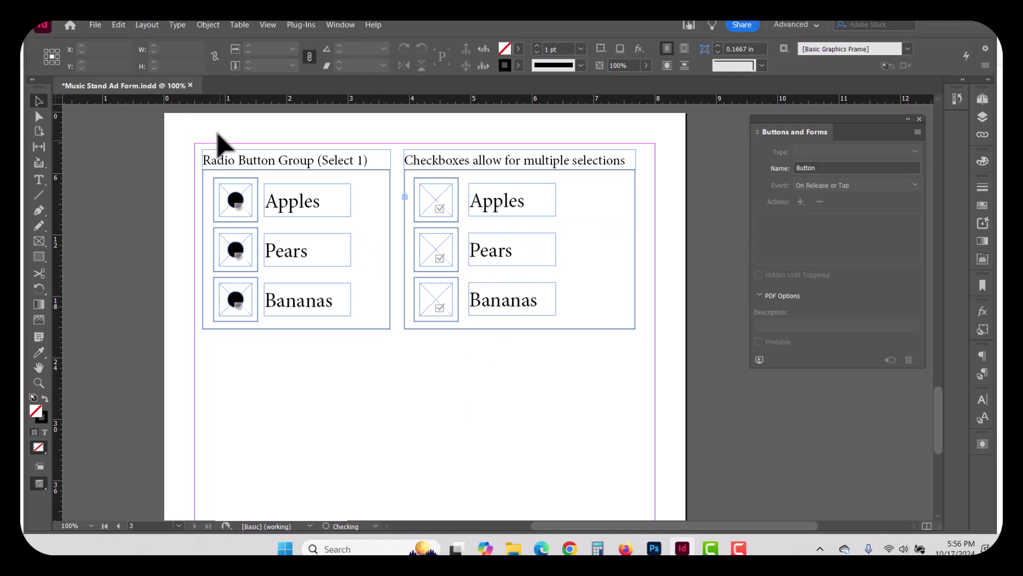
Step: Save the document and export it as Adobe PDF (Interactive), replacing Music Stand Ad Form.pdf
key(ctrl+s)
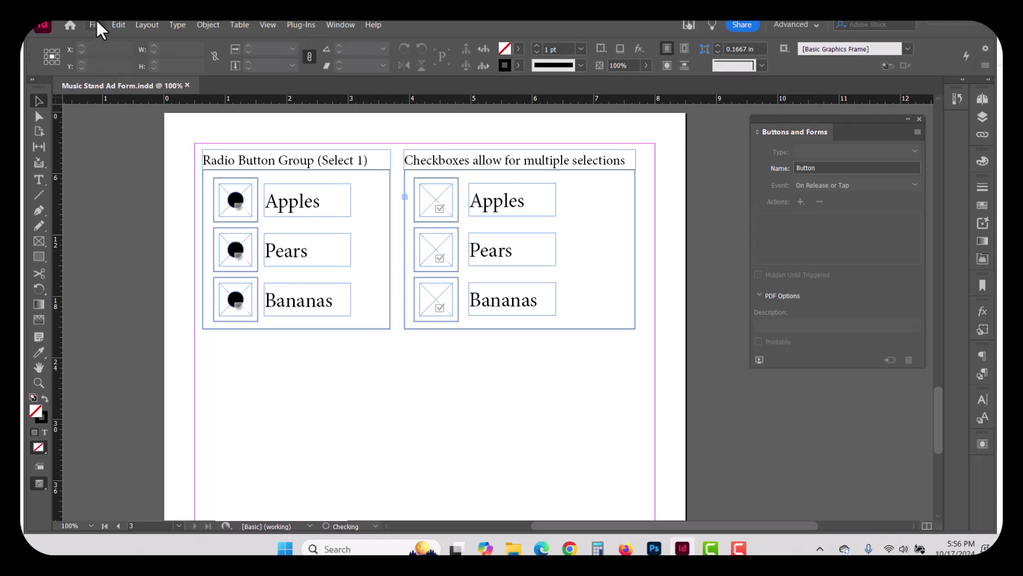
key(ctrl+e)
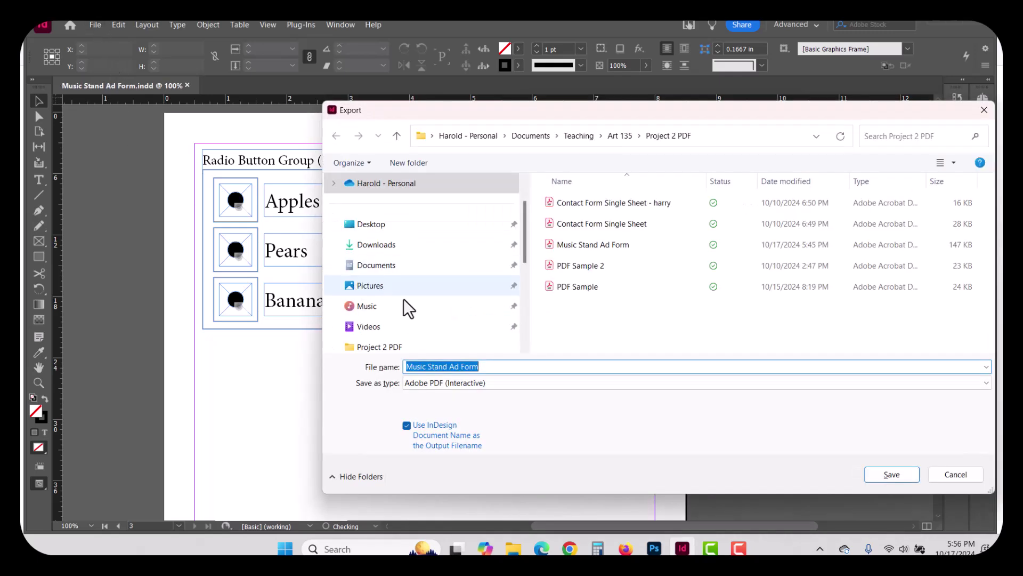
click(449, 383)
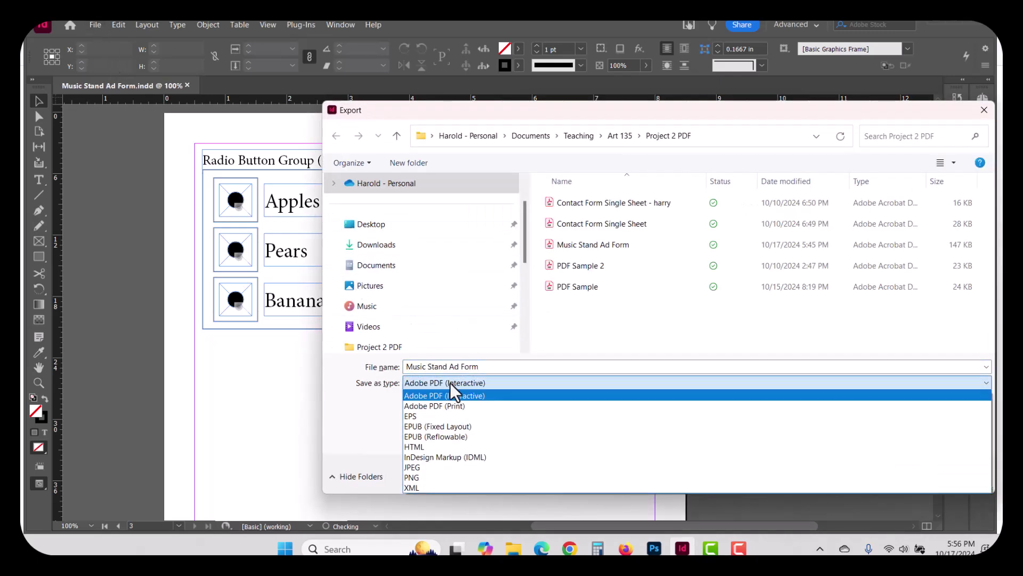
click(465, 395)
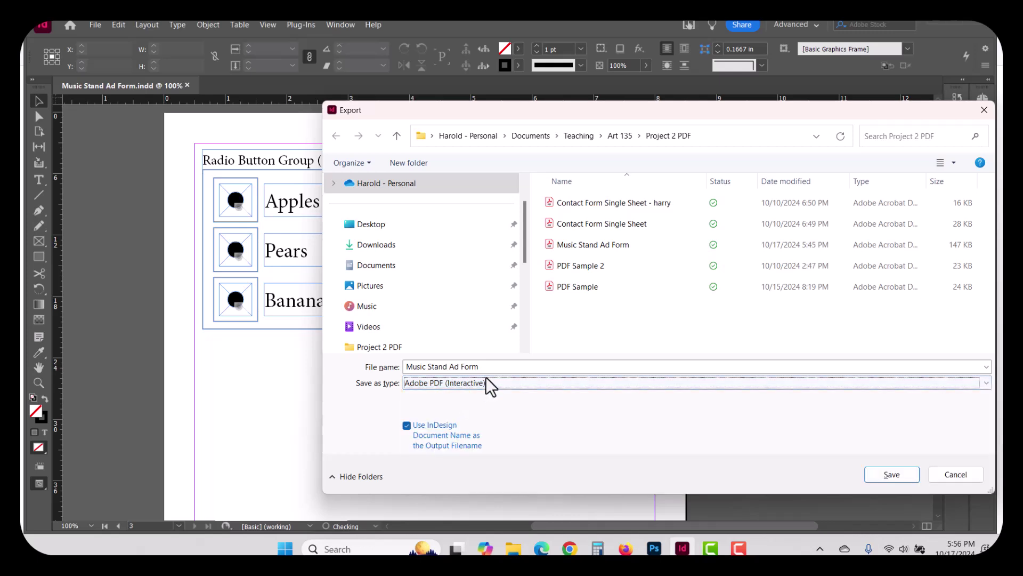
click(905, 476)
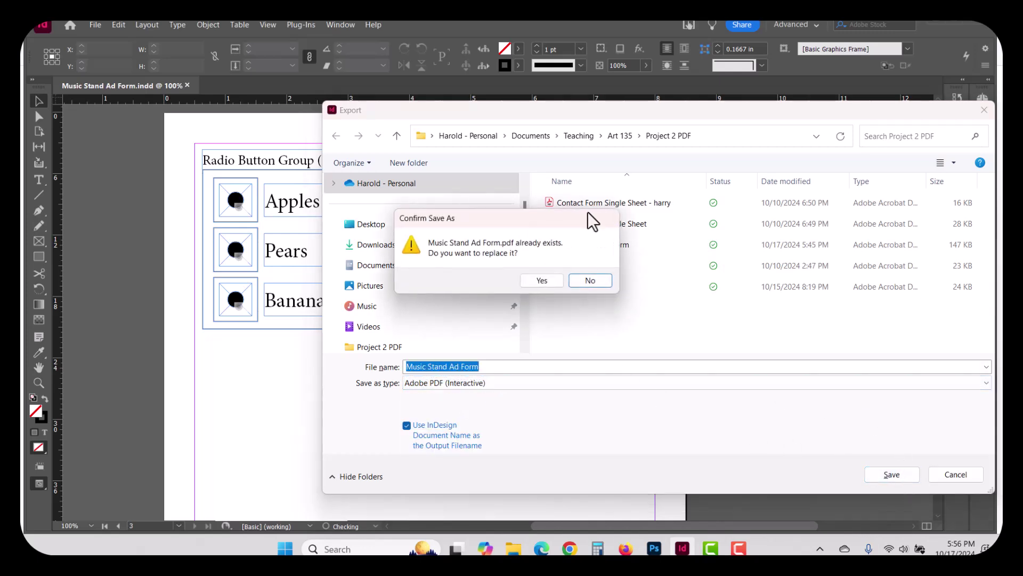
click(542, 280)
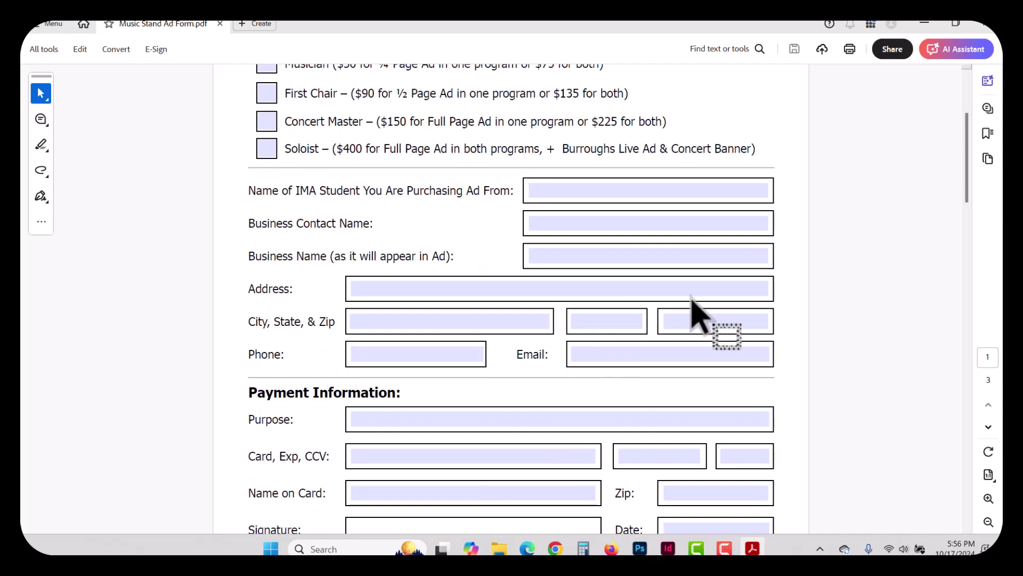
Step: On the last page, cycle the radio group through Apples, Pears and Bananas, ending on Apples
drag(965, 174, 947, 422)
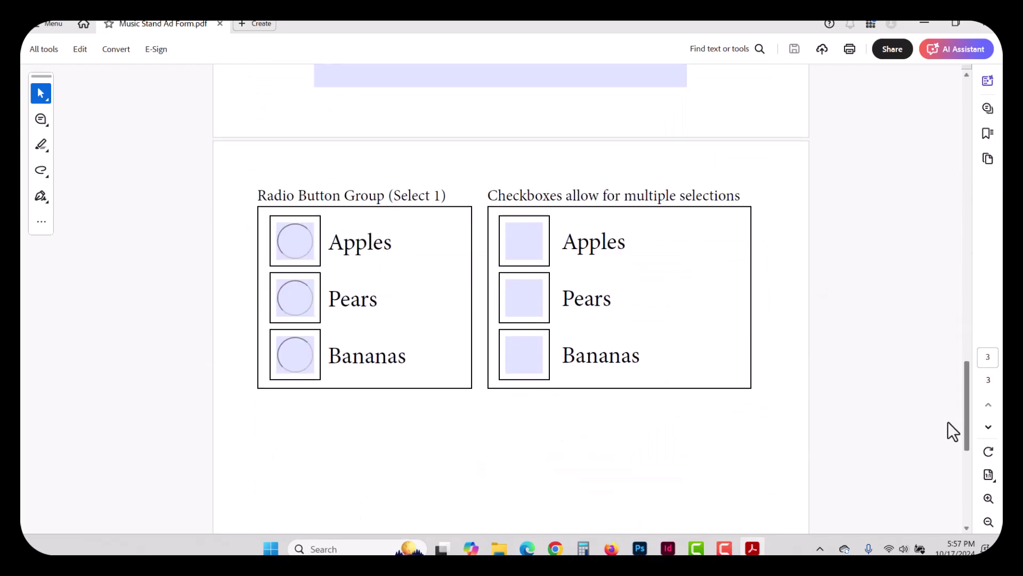
click(295, 239)
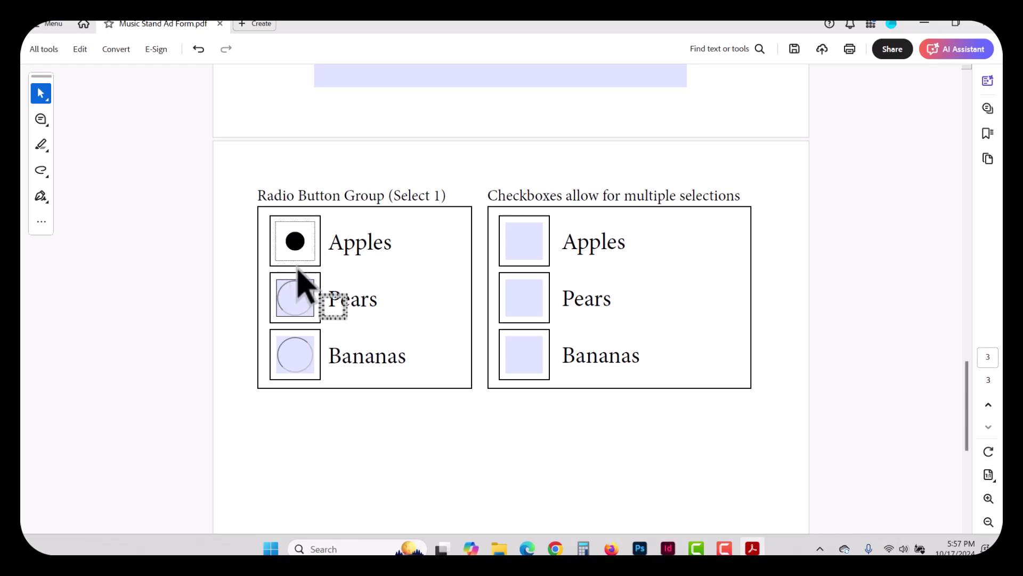
click(294, 299)
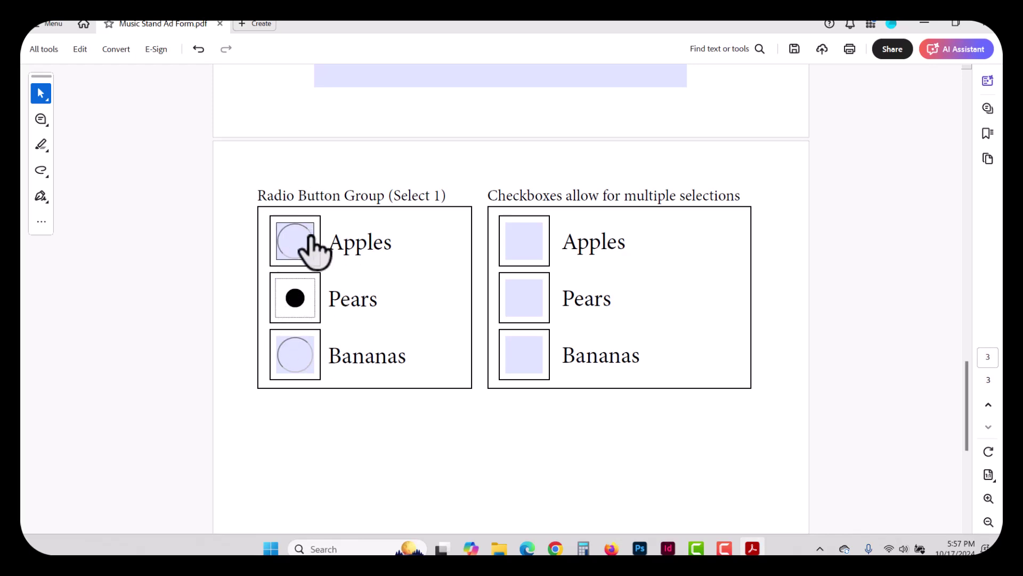
click(295, 353)
click(305, 309)
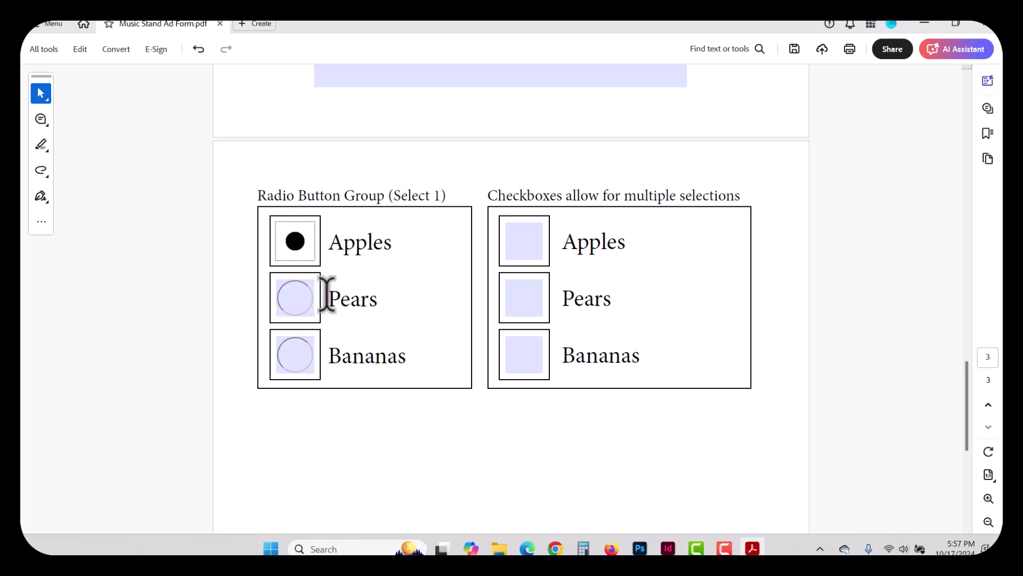
Step: Tick the Apples, Pears and Bananas checkboxes
click(523, 243)
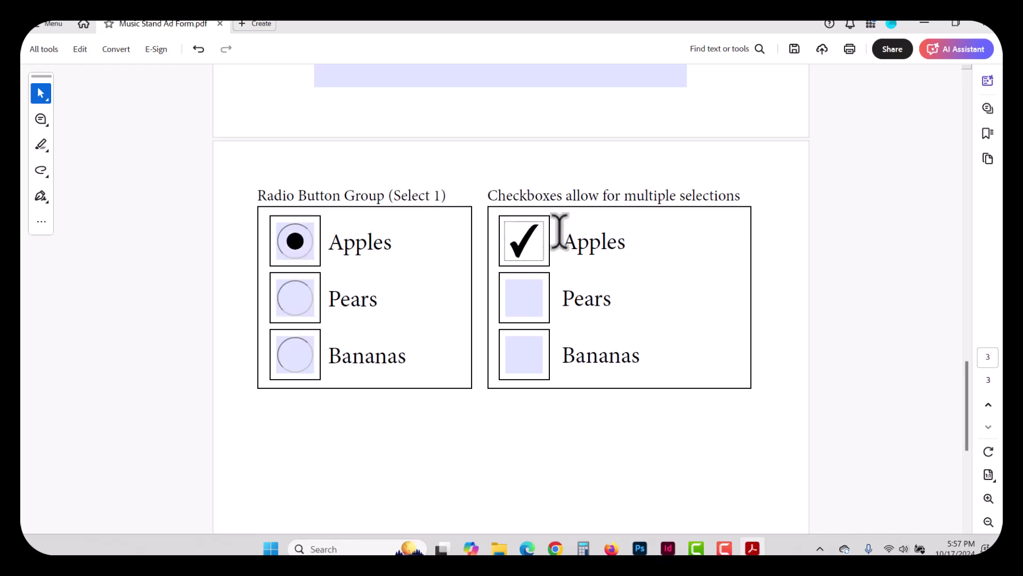
click(524, 303)
click(527, 356)
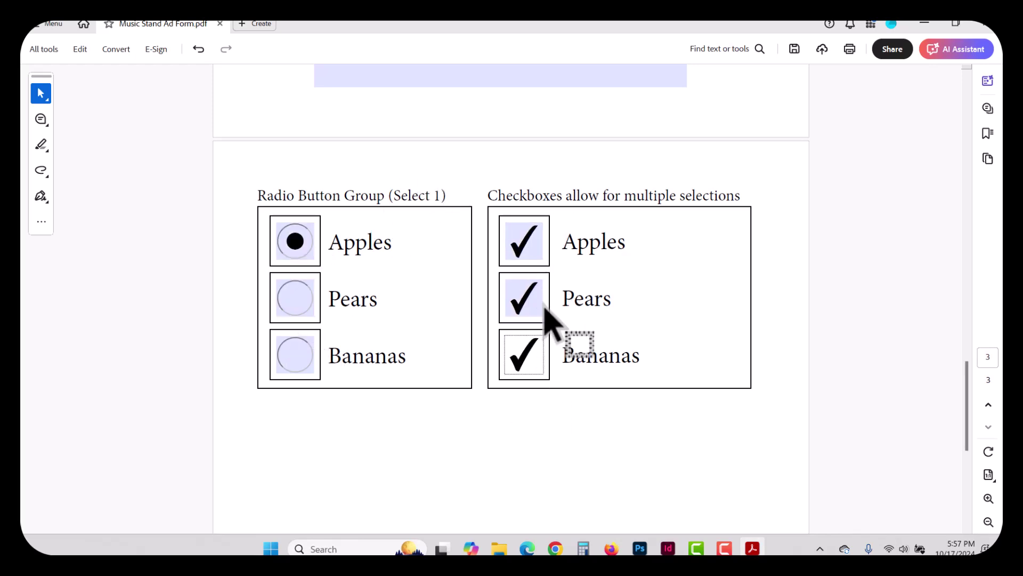